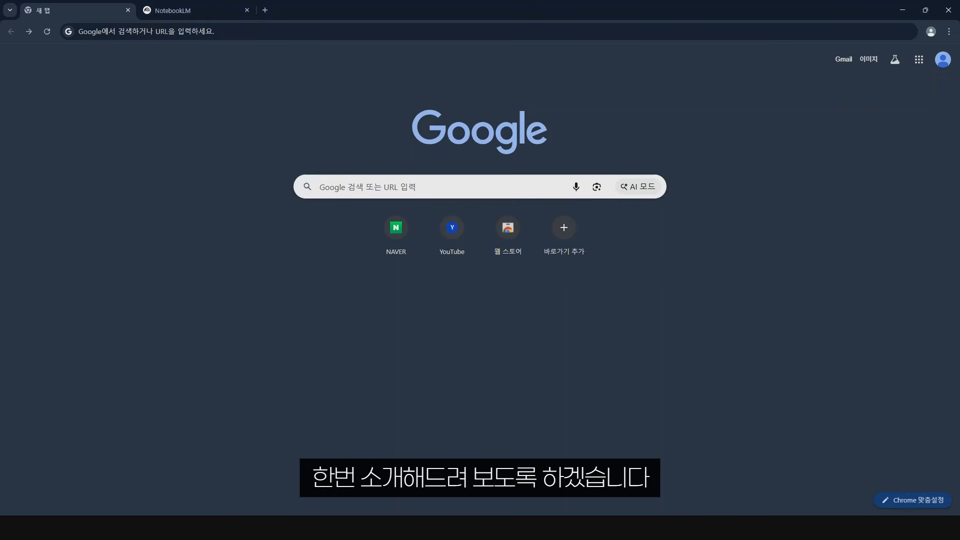
# Step: Search Google for 노트북lm and launch NotebookLM from the notebooklm.google result
pyautogui.click(359, 187)
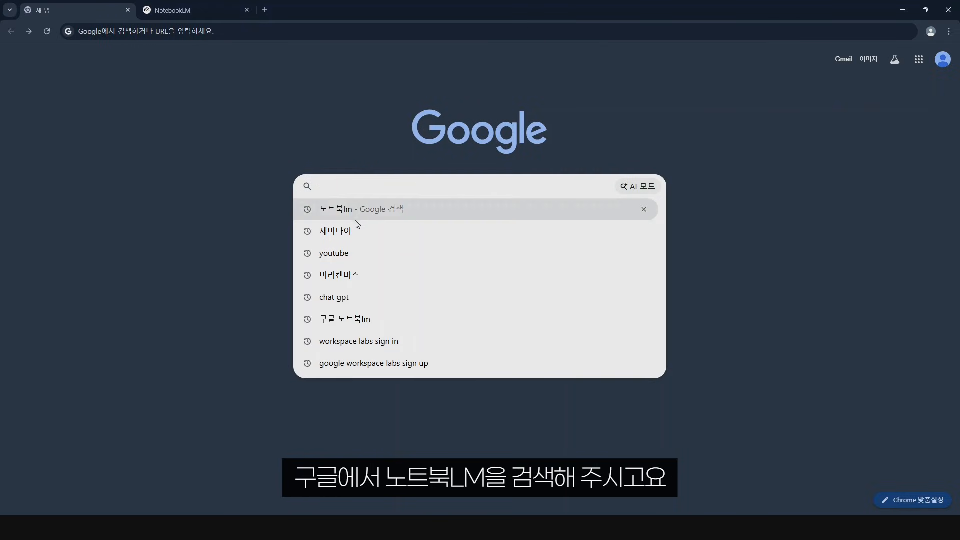
pyautogui.click(357, 215)
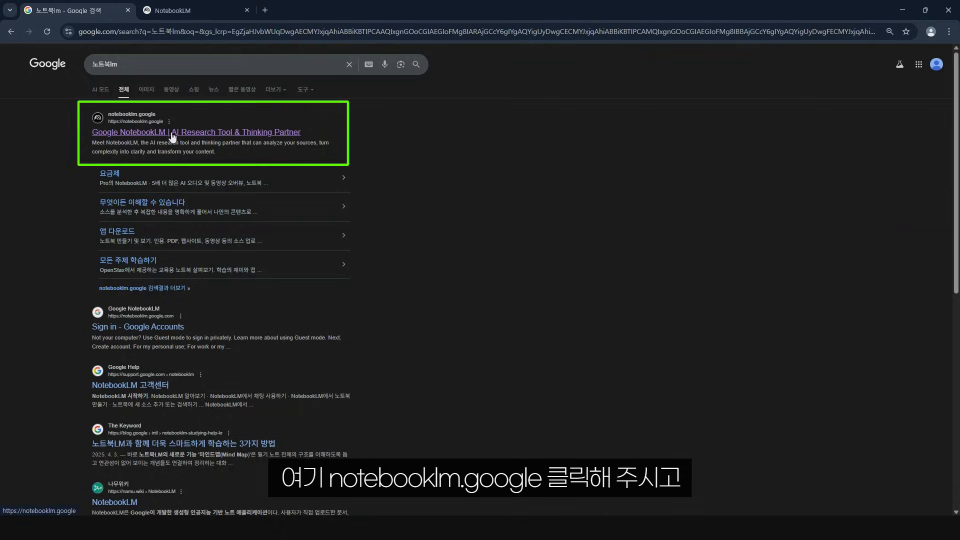
pyautogui.click(172, 136)
pyautogui.click(495, 352)
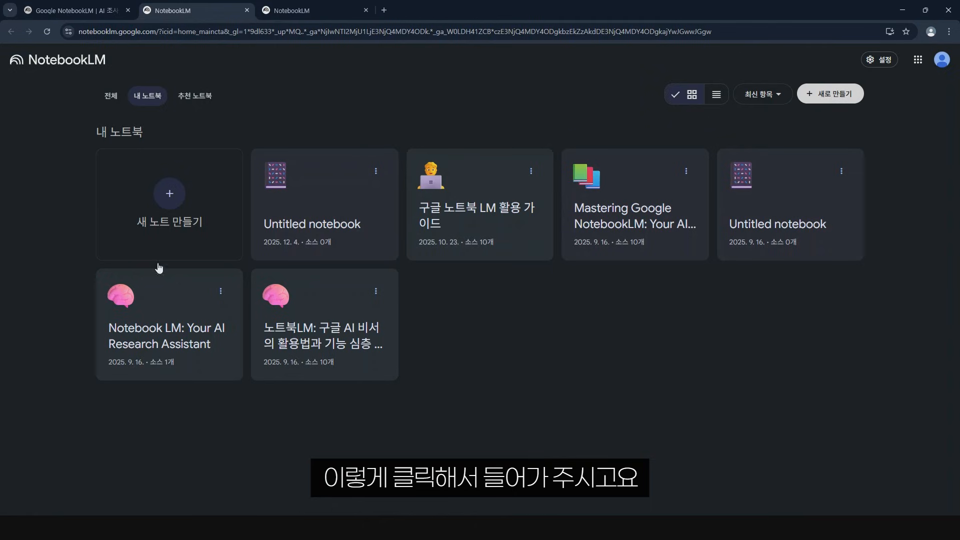
# Step: Create a new notebook and run a Fast Research web search for sources on 제미나이 사용법
pyautogui.click(174, 251)
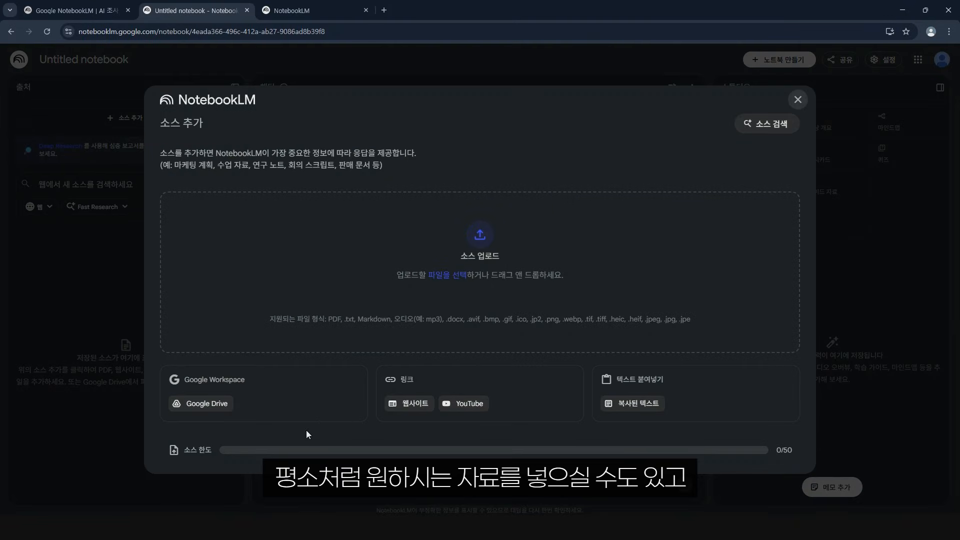
pyautogui.click(767, 124)
pyautogui.write('제미나이')
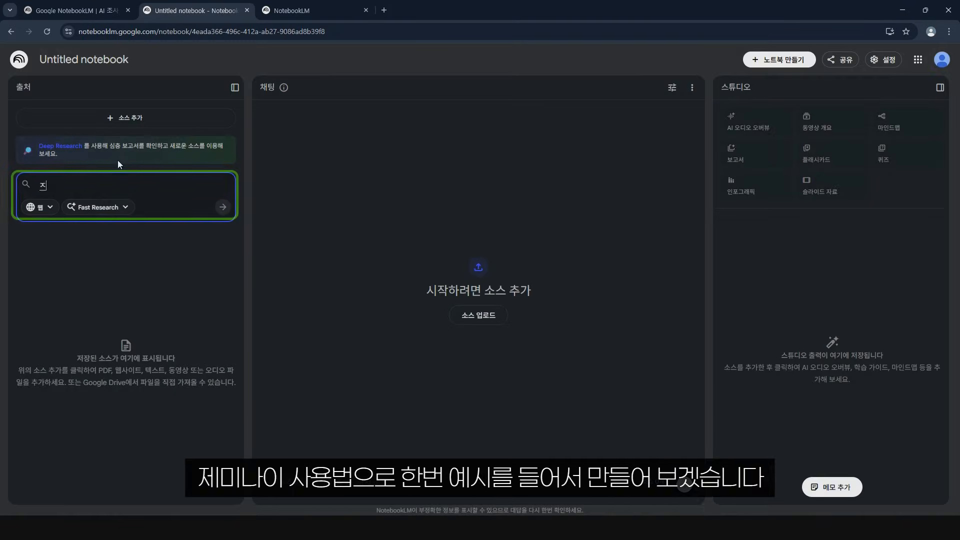
pyautogui.write(' 사용버')
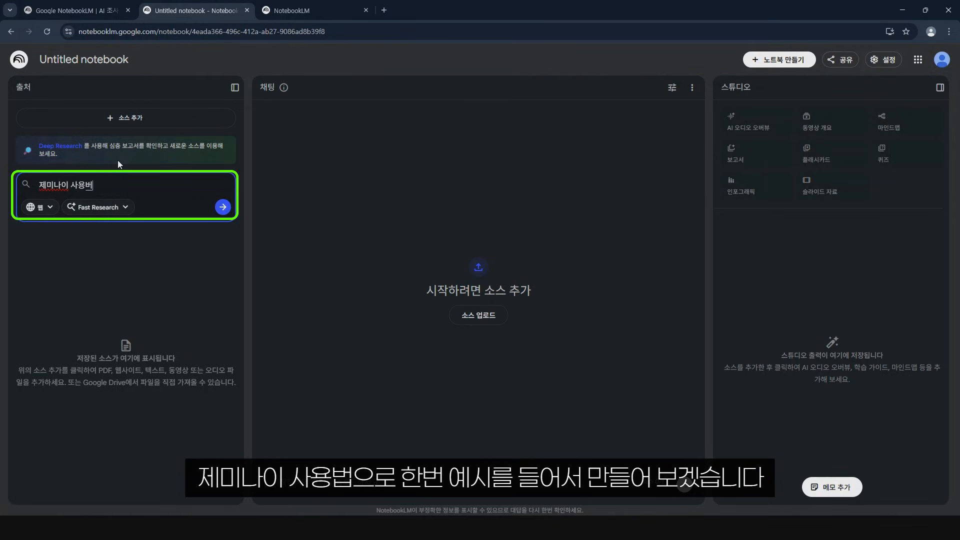
pyautogui.click(222, 207)
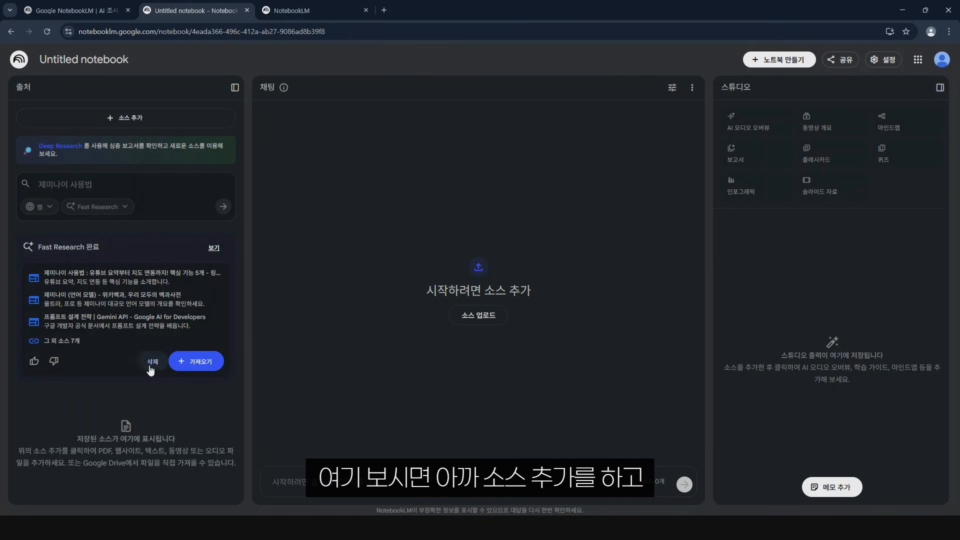
# Step: Import the found web sources into the notebook and generate an infographic with the default settings
pyautogui.click(207, 365)
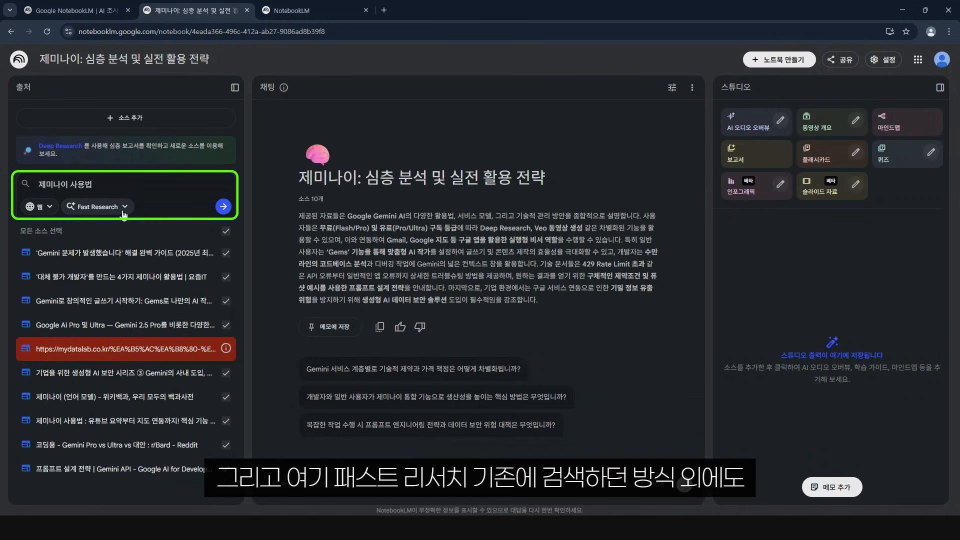
pyautogui.click(125, 209)
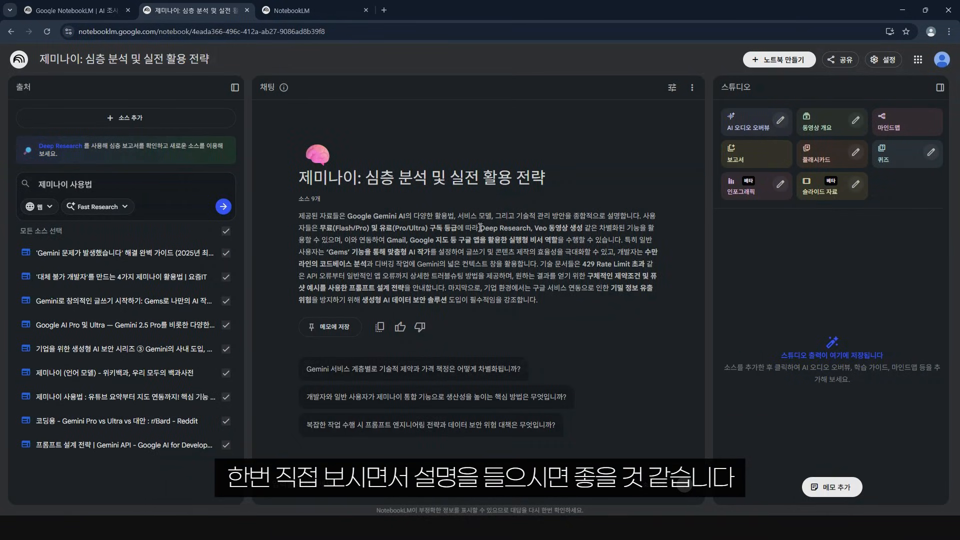
pyautogui.click(753, 193)
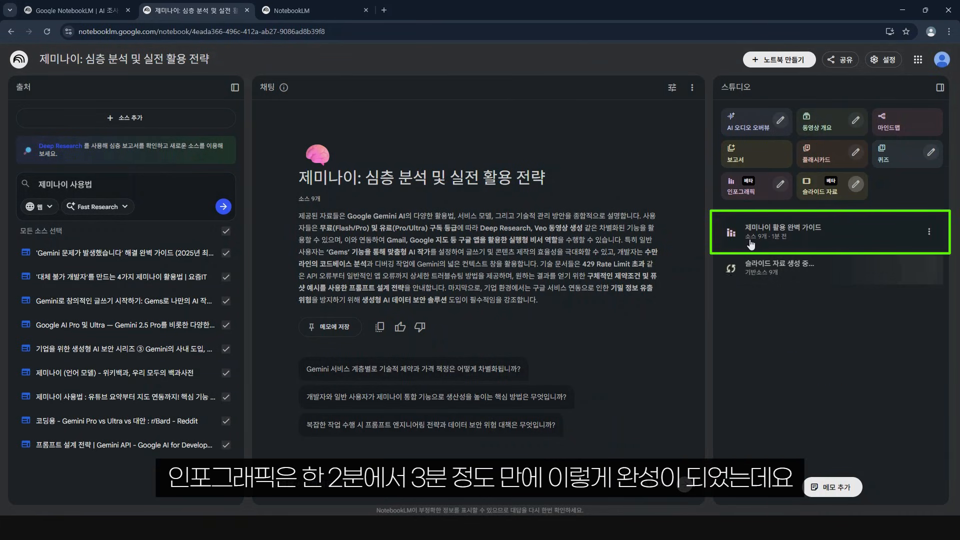
# Step: View the generated infographic 제미나이 활용 완벽 가이드, download it and close it
pyautogui.click(784, 243)
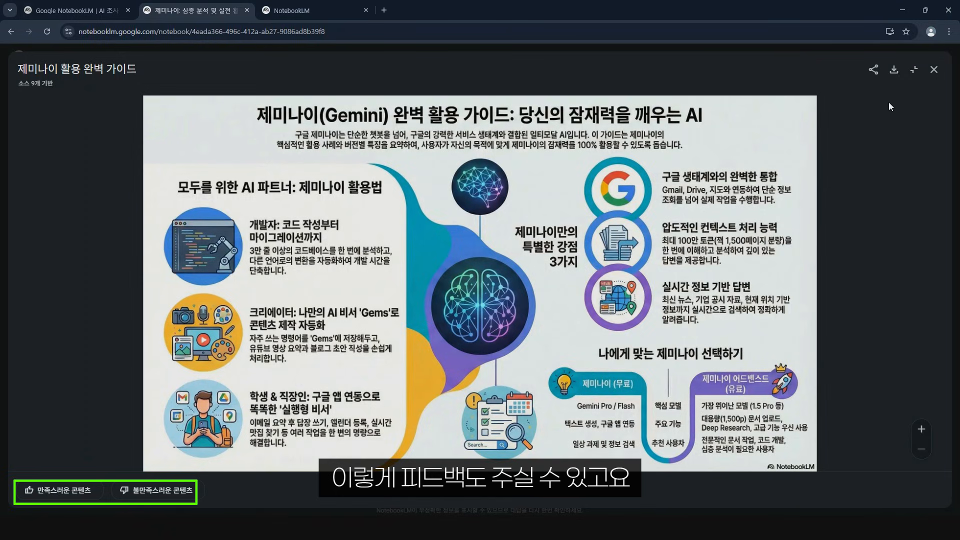
pyautogui.click(894, 69)
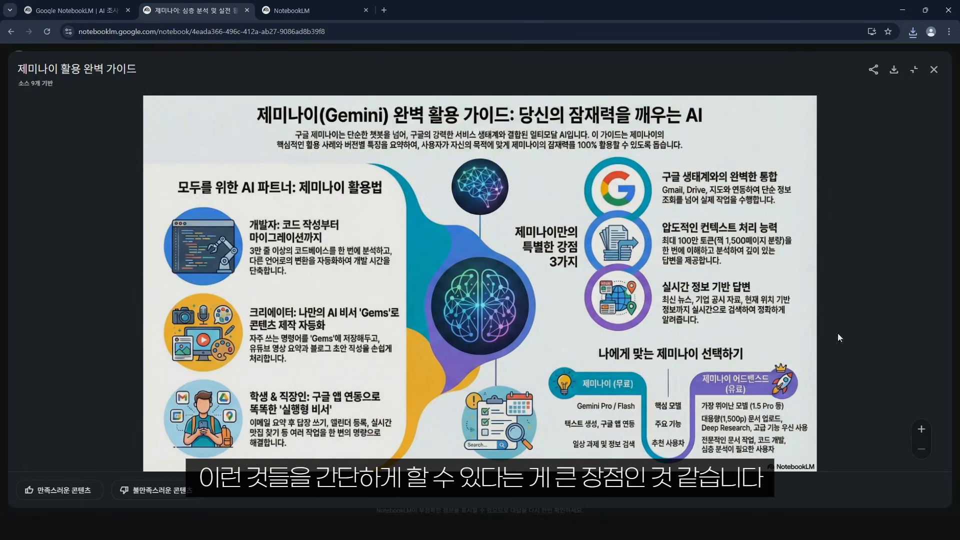
pyautogui.click(935, 73)
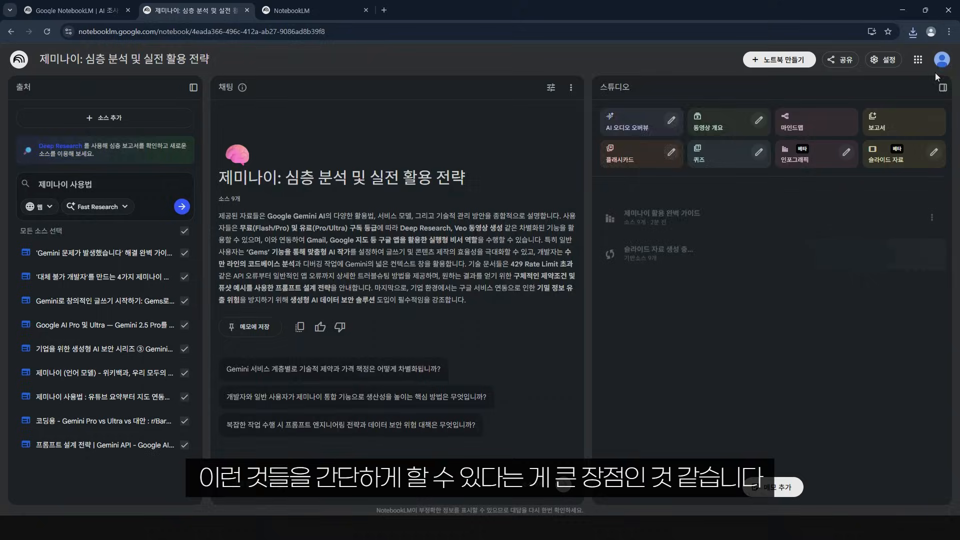
# Step: Generate a customized infographic in 한국어 with the detail level set to 상세, after looking through the available languages
pyautogui.click(780, 185)
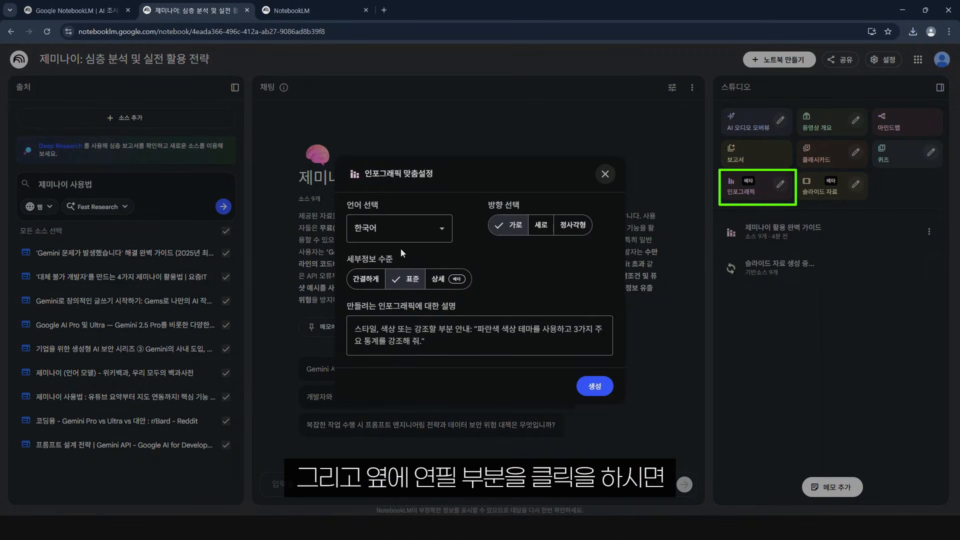
pyautogui.click(421, 231)
pyautogui.click(436, 233)
pyautogui.click(433, 234)
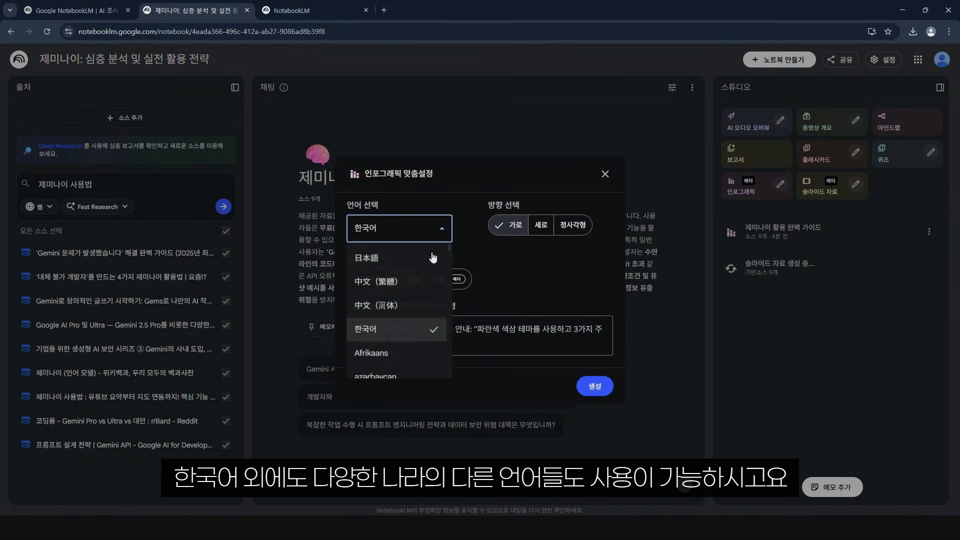
pyautogui.scroll(-5, 425, 300)
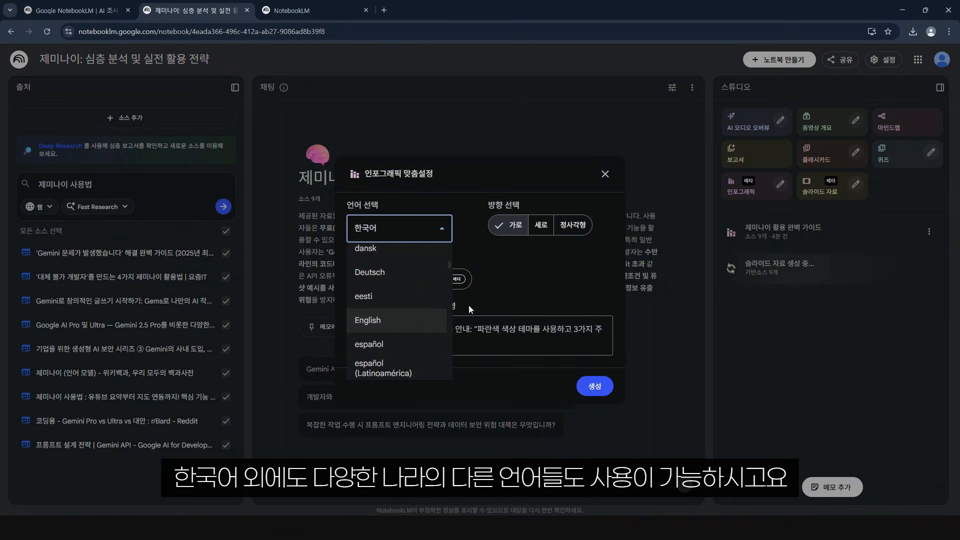
pyautogui.click(548, 270)
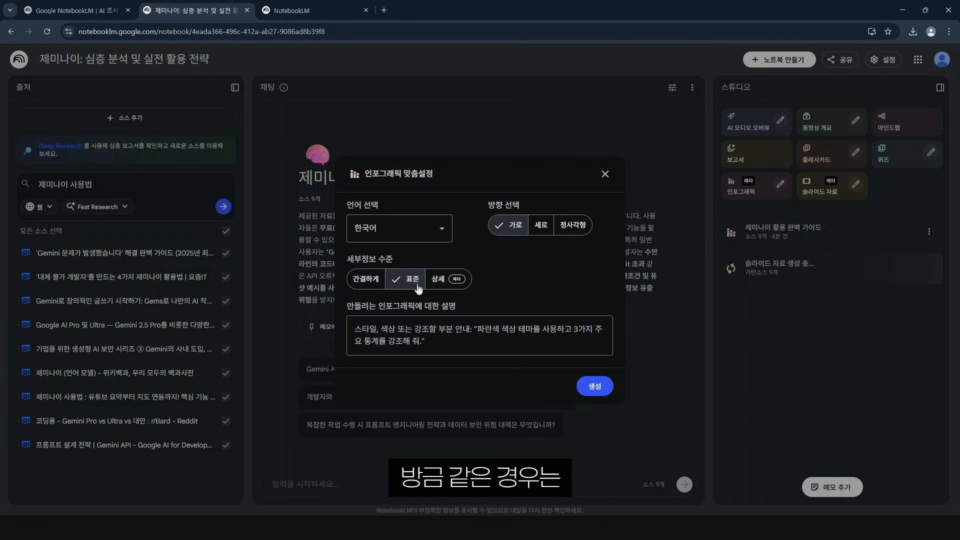
pyautogui.click(448, 281)
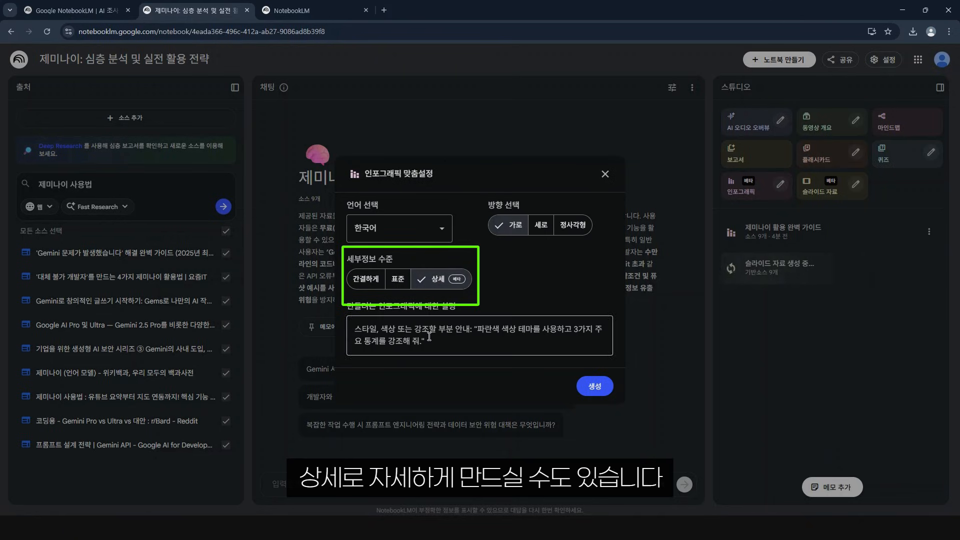
pyautogui.click(430, 336)
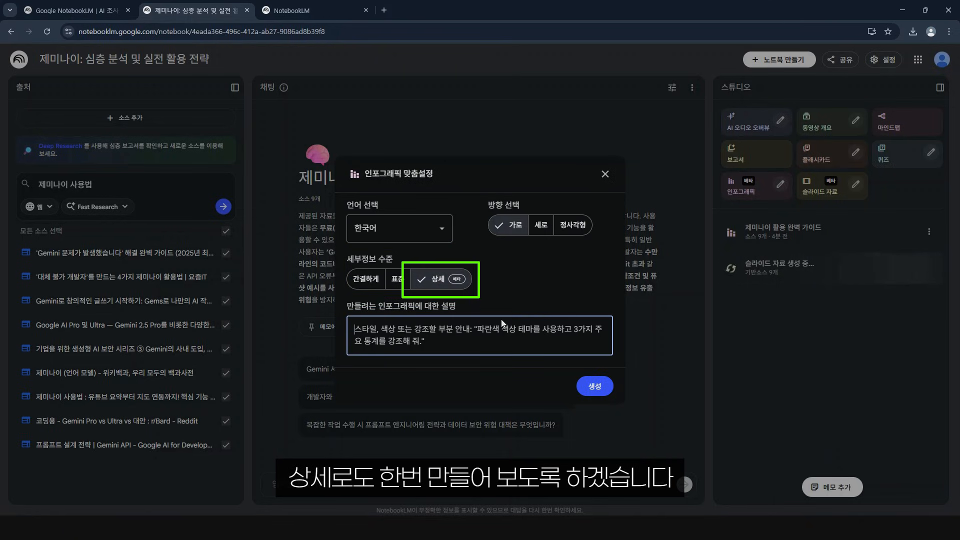
pyautogui.click(595, 386)
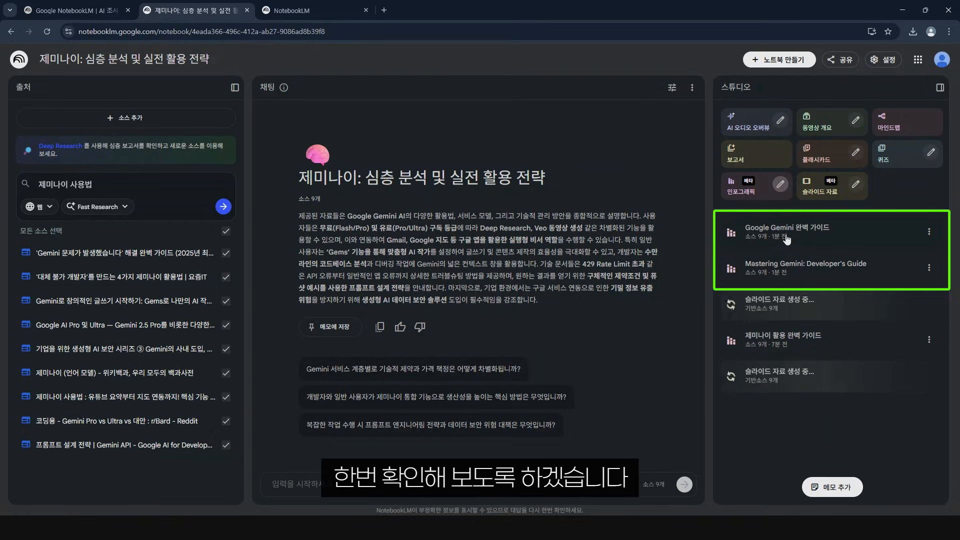
# Step: View the infographic Mastering Gemini: Developer's Guide, close it and view Google Gemini 완벽 가이드
pyautogui.click(771, 267)
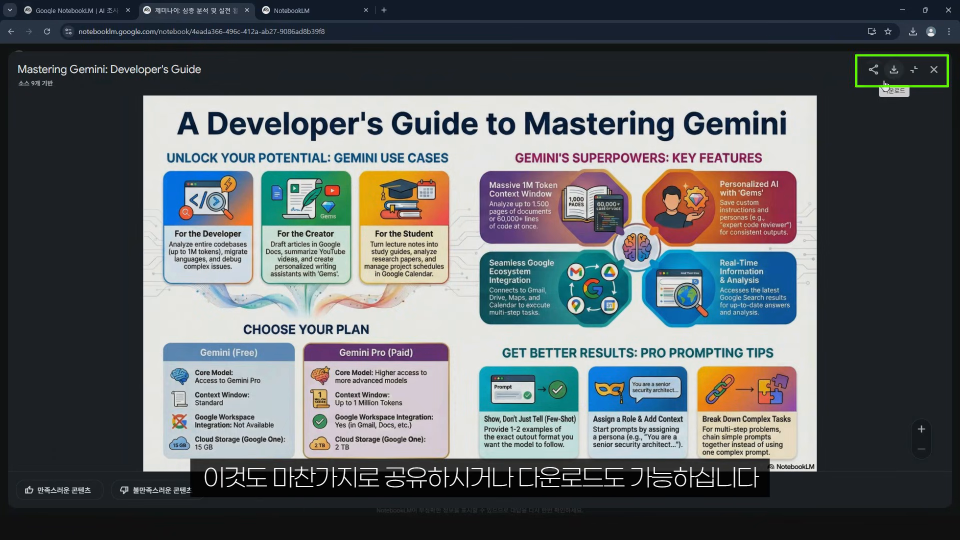
pyautogui.click(938, 74)
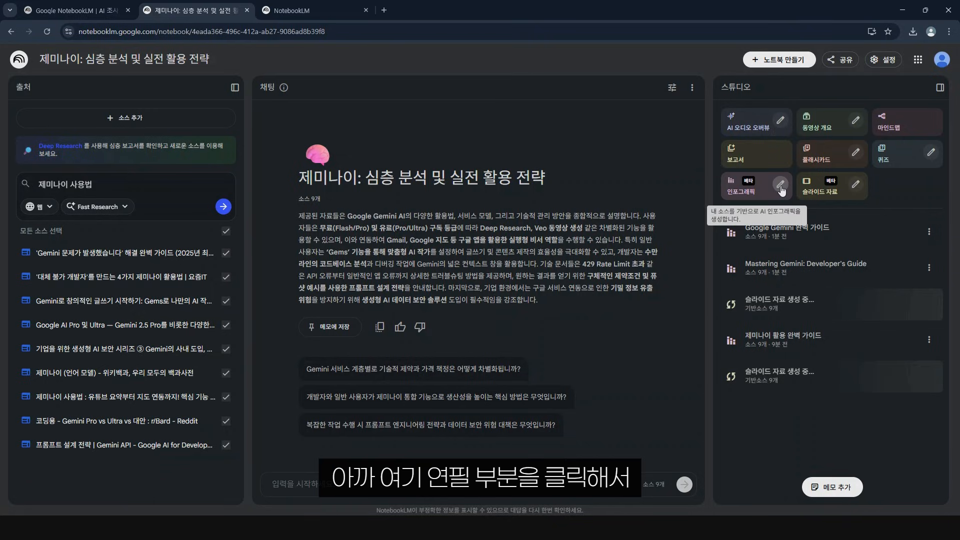
pyautogui.click(784, 234)
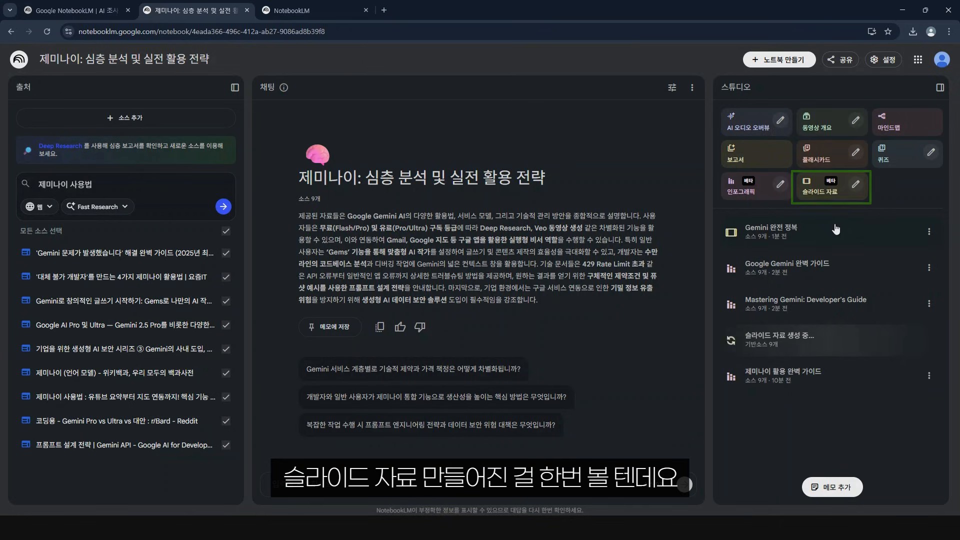
# Step: Open the slide deck Gemini 완전 정복 in the enlarged view and look through slides 2 to 4
pyautogui.click(803, 238)
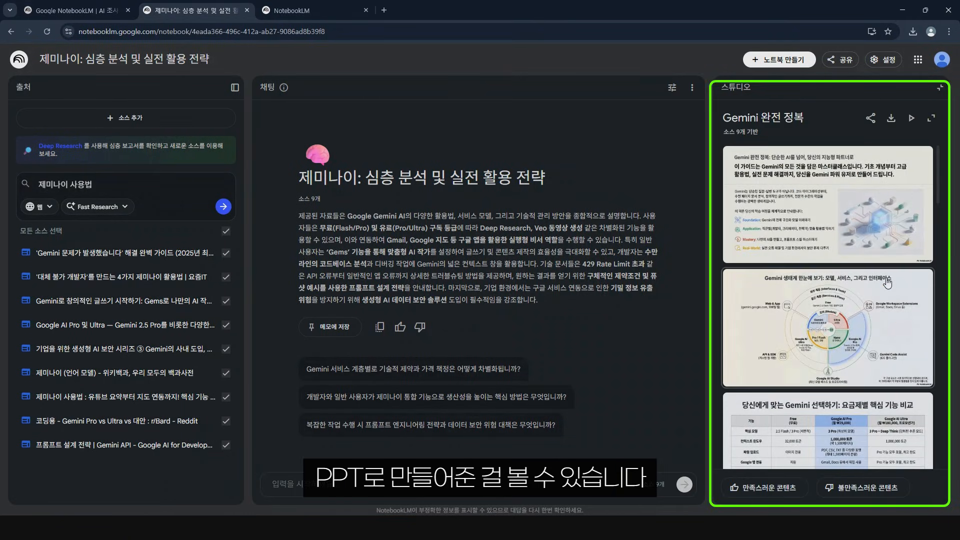
pyautogui.click(931, 121)
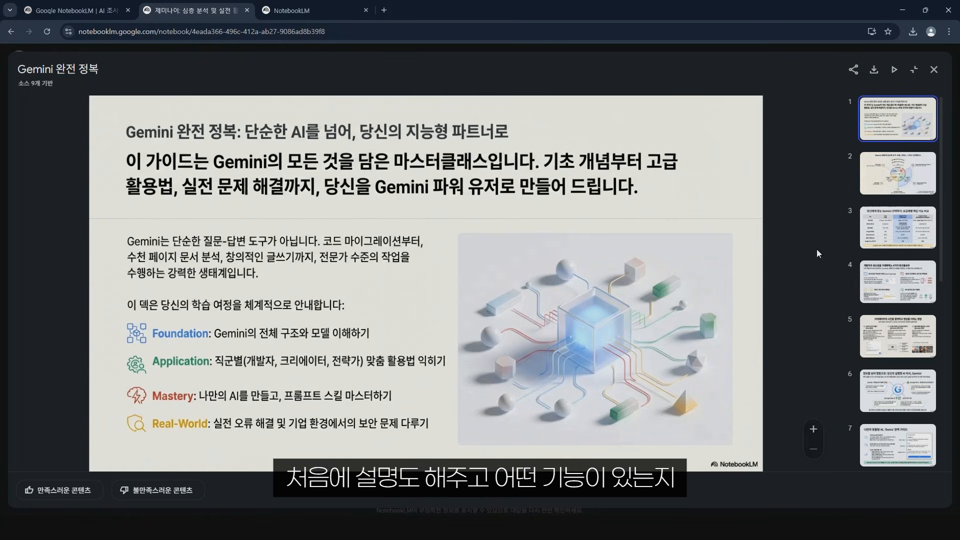
pyautogui.click(921, 186)
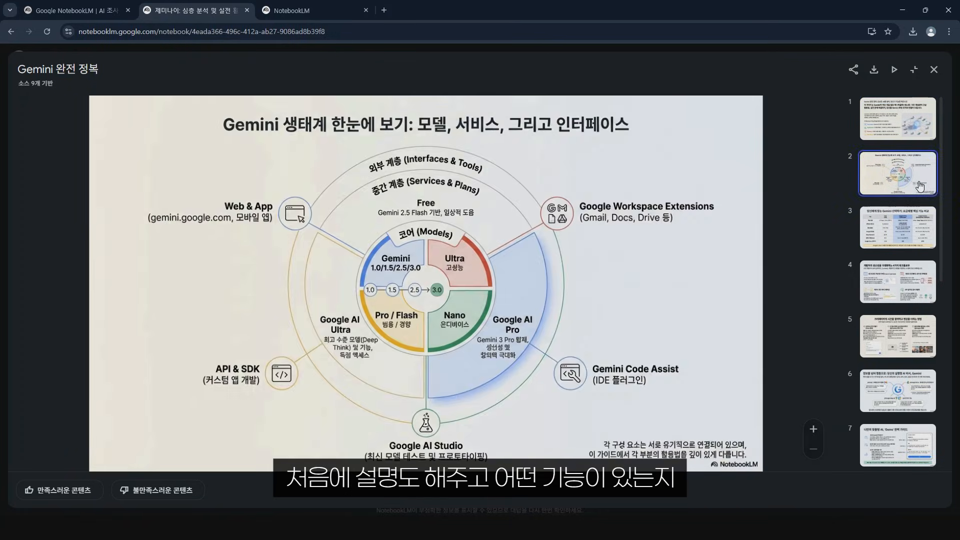
pyautogui.click(899, 237)
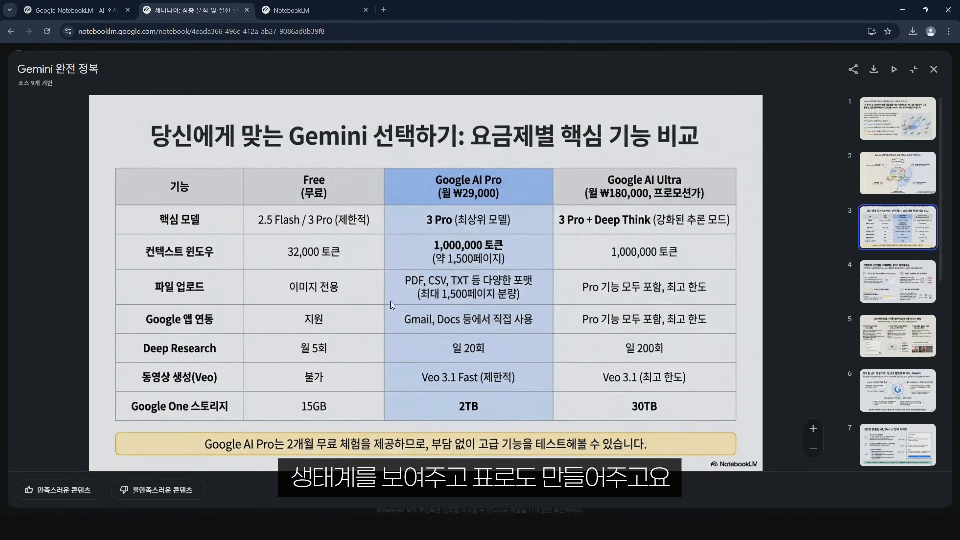
pyautogui.click(911, 291)
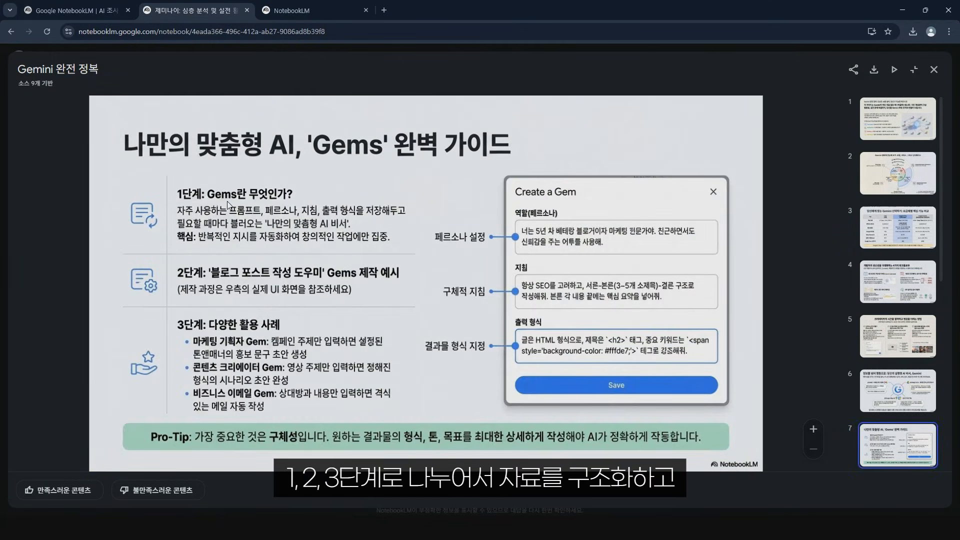
# Step: Look through the rest of the slide deck up to slide 14 and start its slideshow
pyautogui.scroll(-3, 897, 348)
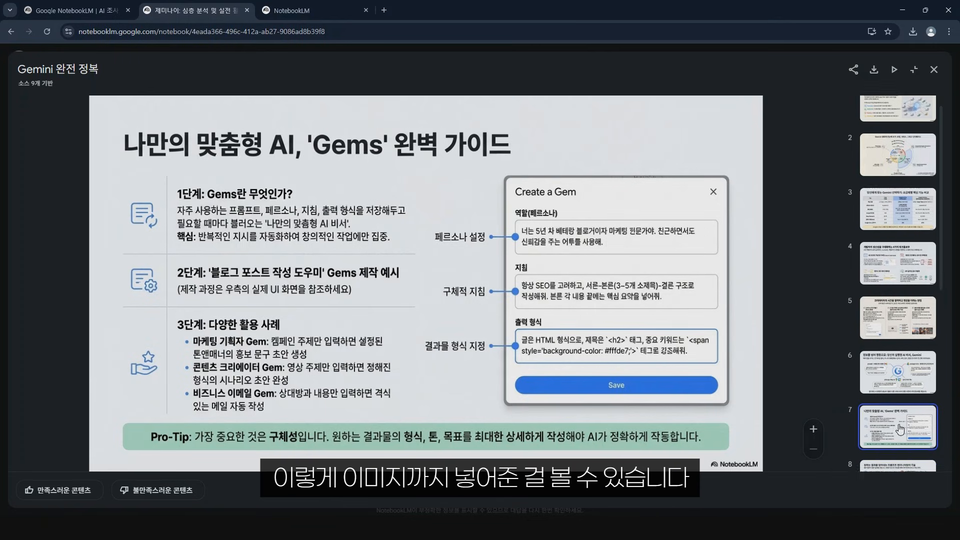
pyautogui.click(897, 348)
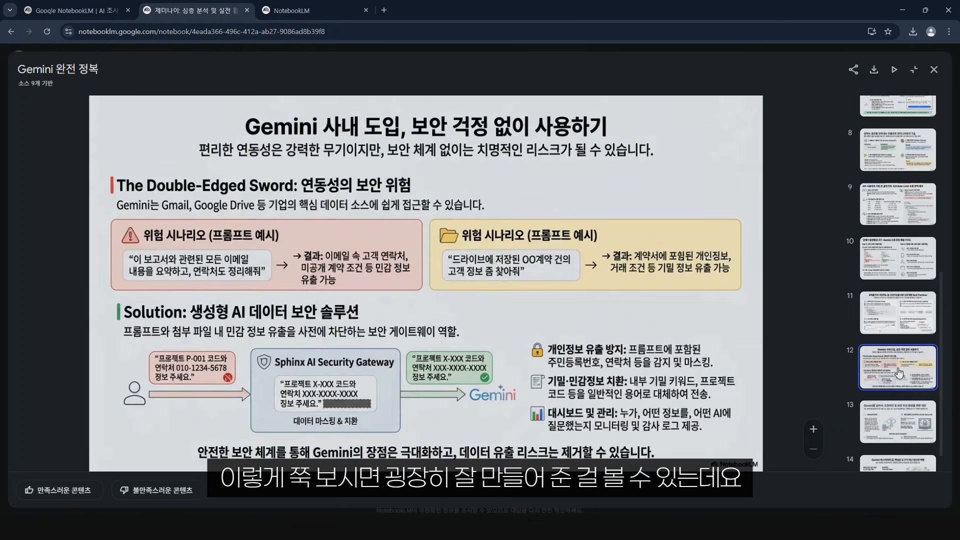
pyautogui.click(898, 384)
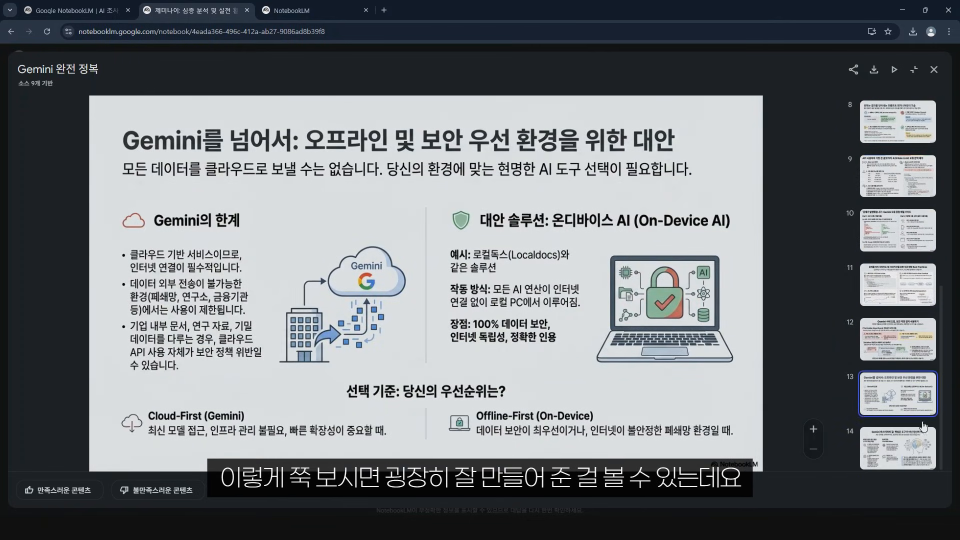
pyautogui.click(921, 454)
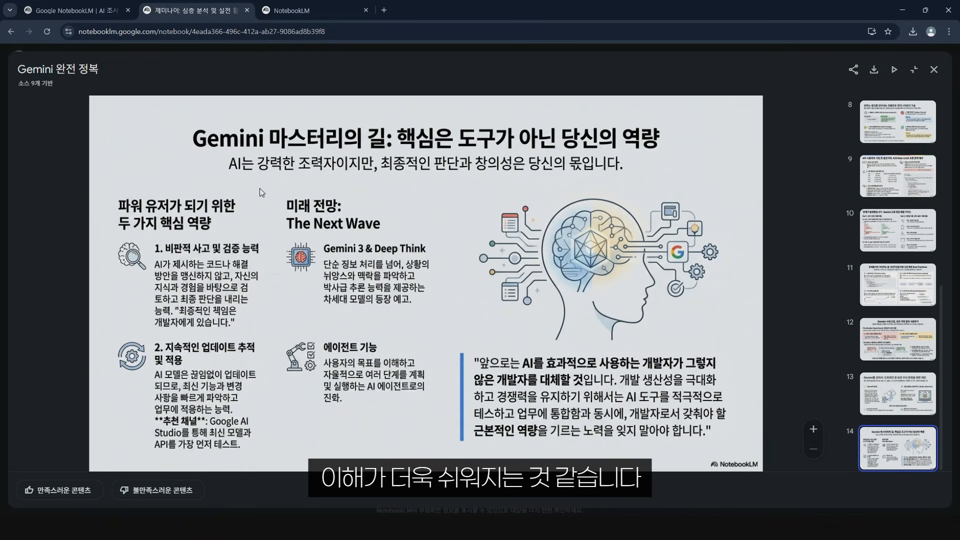
pyautogui.click(896, 71)
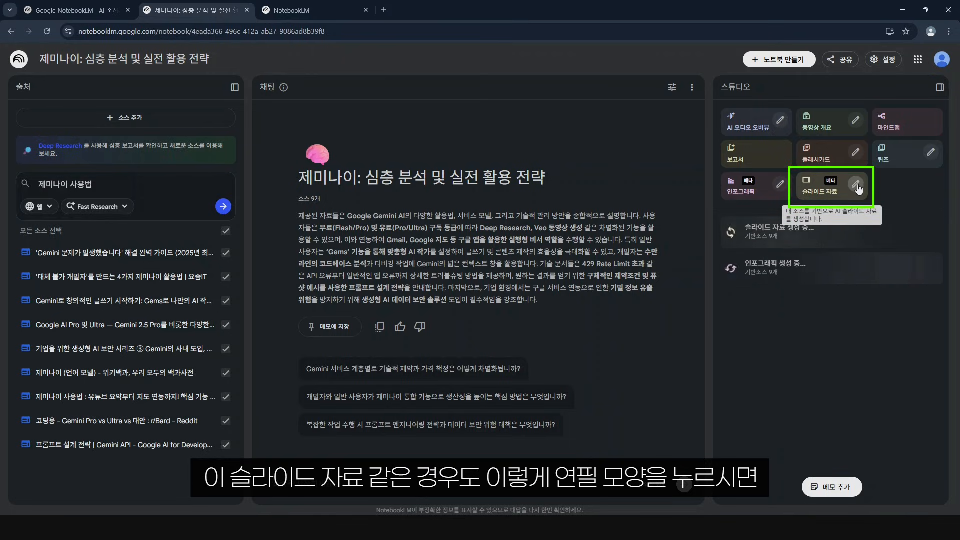
# Step: Open the slide deck customization, try the formats 발표자 슬라이드 and 자세한 자료, and look through the available languages
pyautogui.click(857, 186)
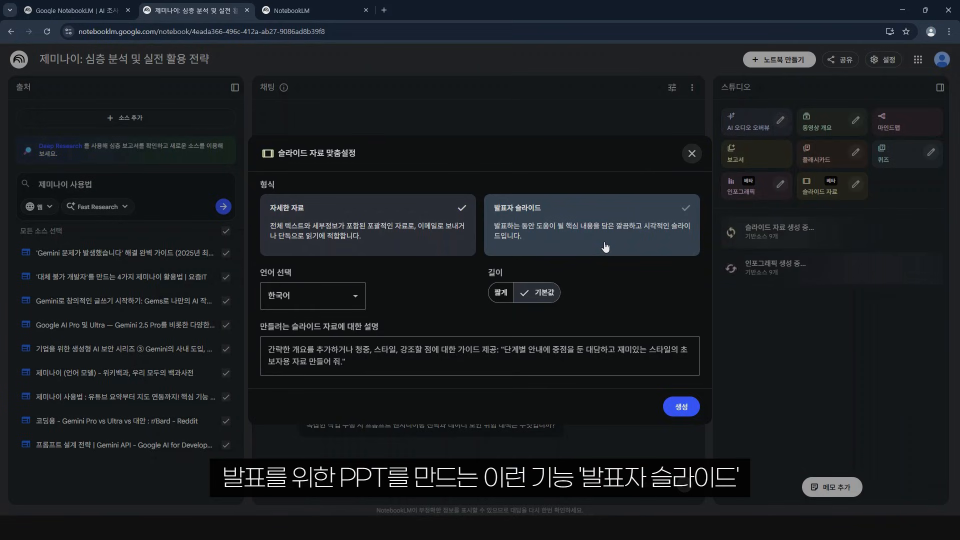
pyautogui.click(604, 248)
pyautogui.click(420, 232)
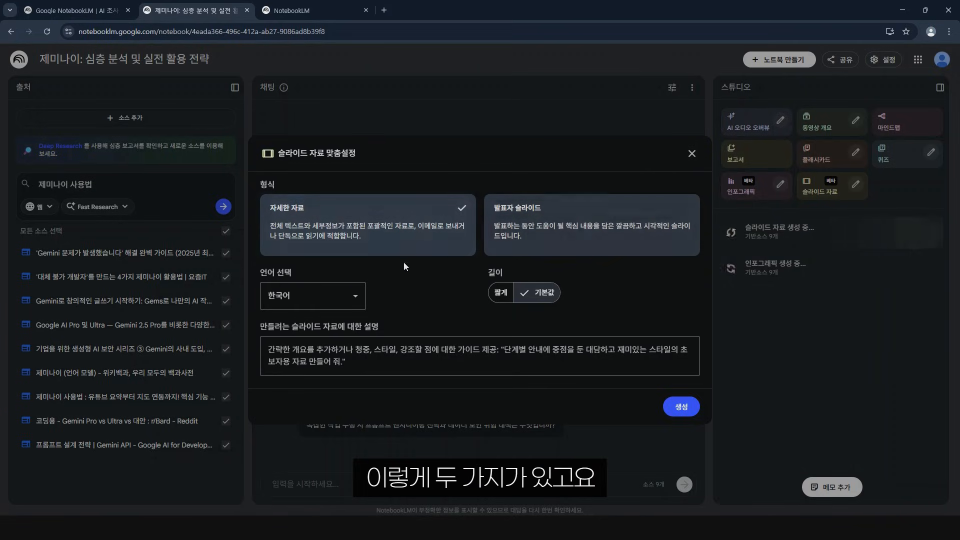
pyautogui.click(340, 307)
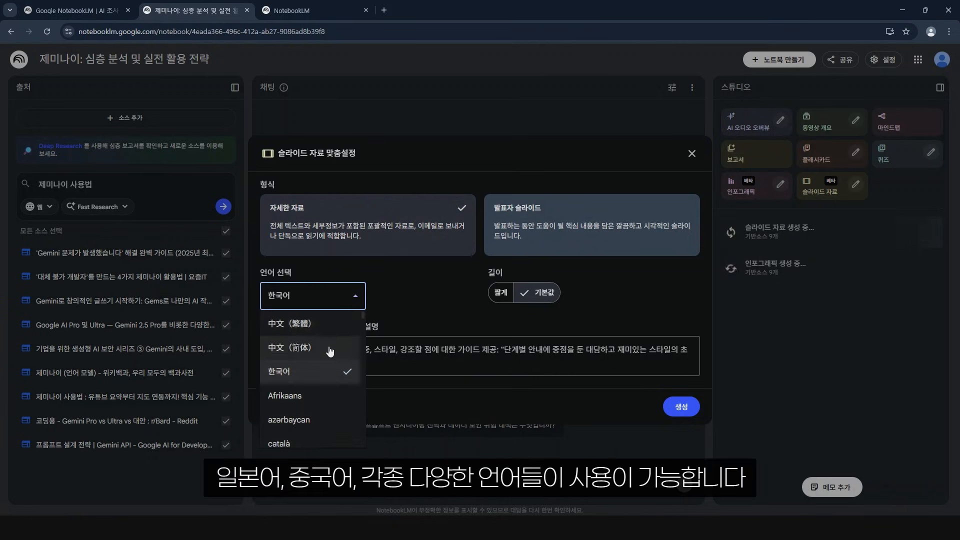
pyautogui.scroll(-6, 330, 350)
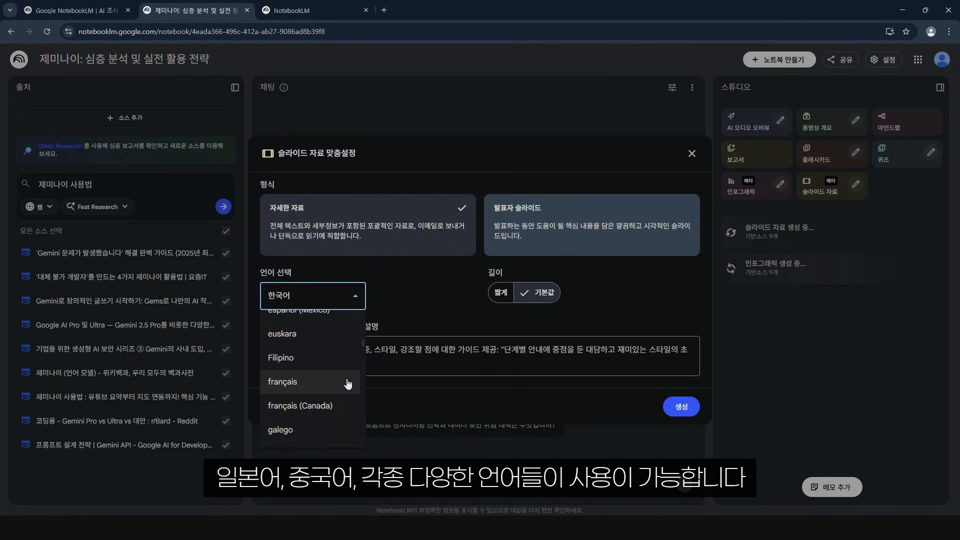
pyautogui.click(422, 310)
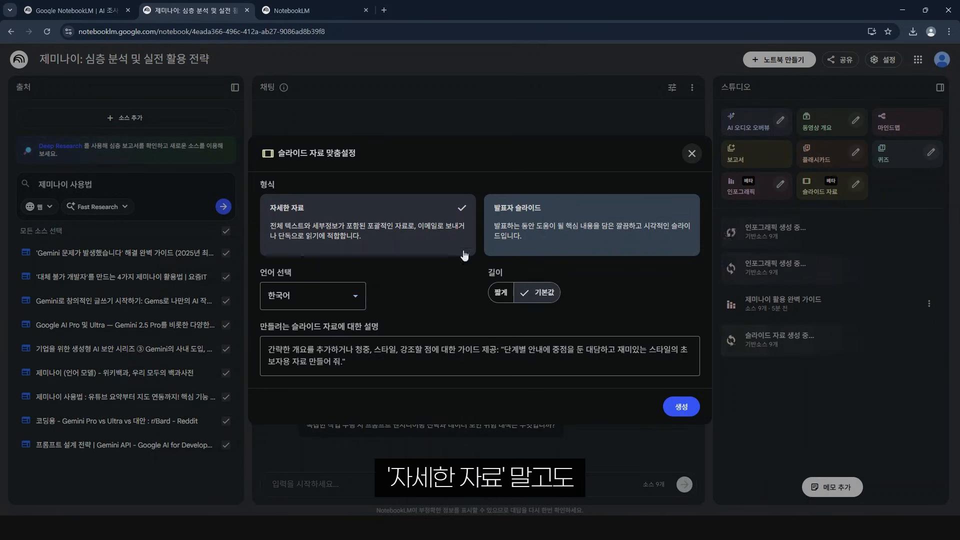
# Step: Generate a slide deck in the 발표자 슬라이드 format with the description "초보자도 쉽게 이해할 수 있도록 만들어줘."
pyautogui.click(684, 220)
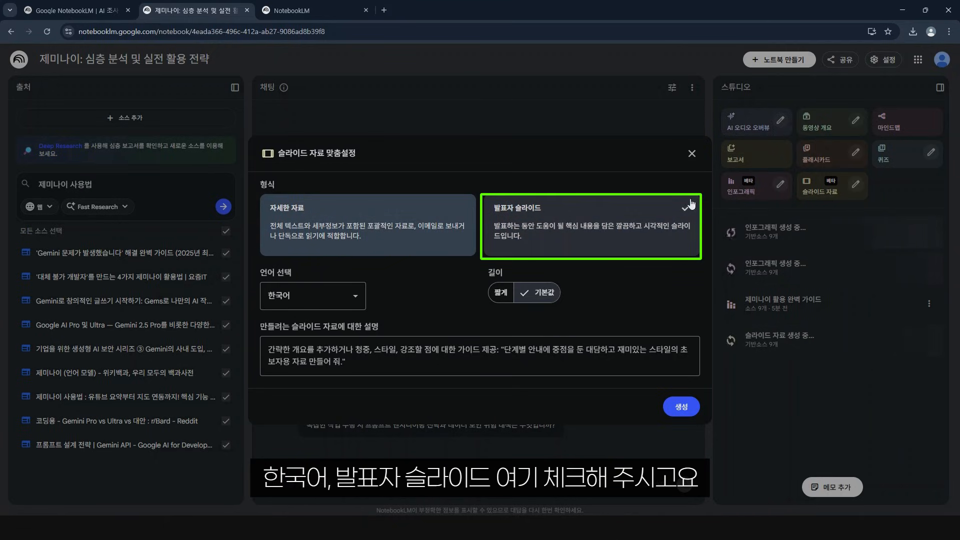
pyautogui.click(351, 363)
pyautogui.write('초보재')
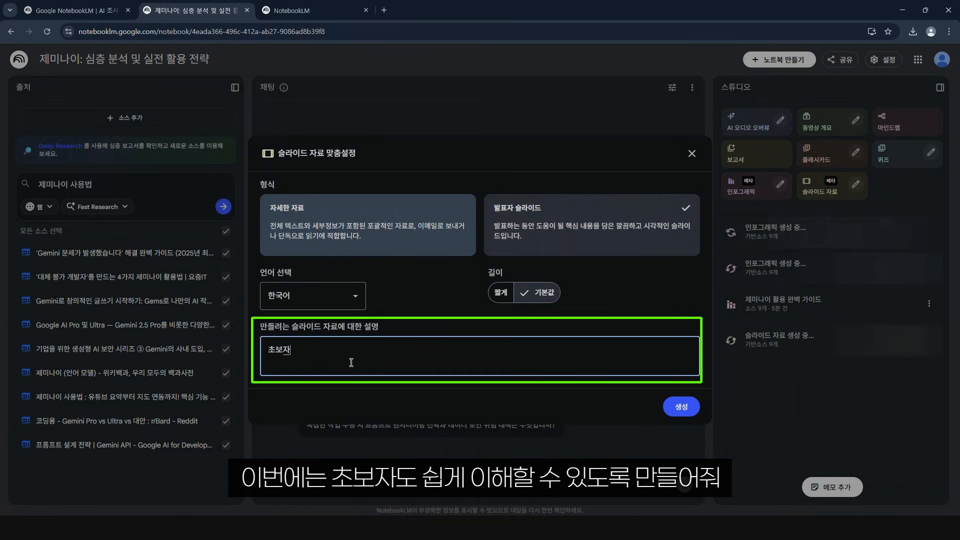
pyautogui.write('도 쉽게 이해할 수 있')
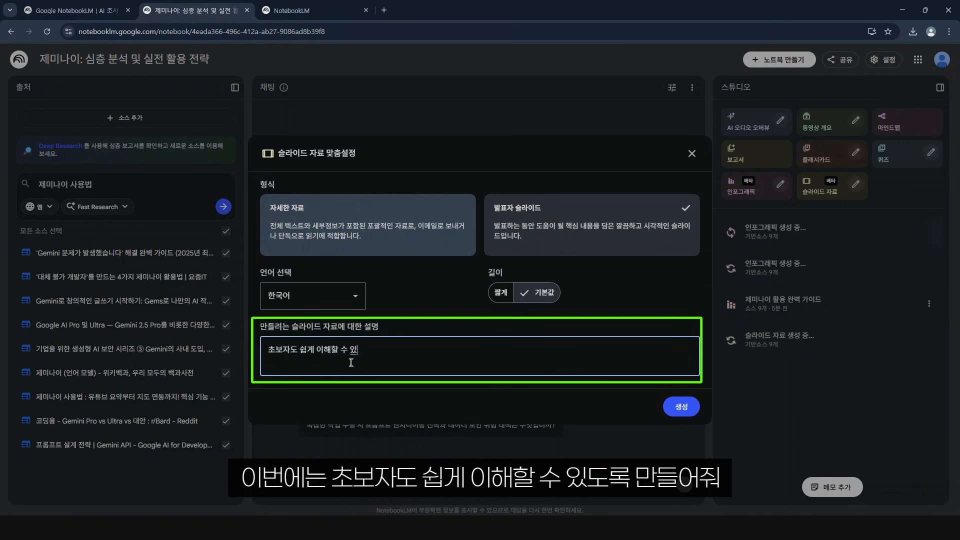
pyautogui.write('도록 만들어줘.')
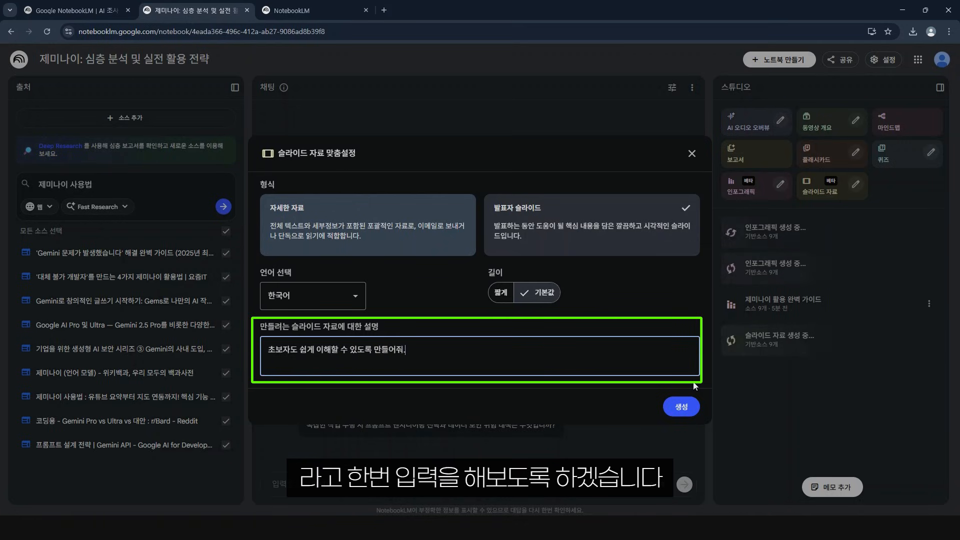
pyautogui.click(695, 413)
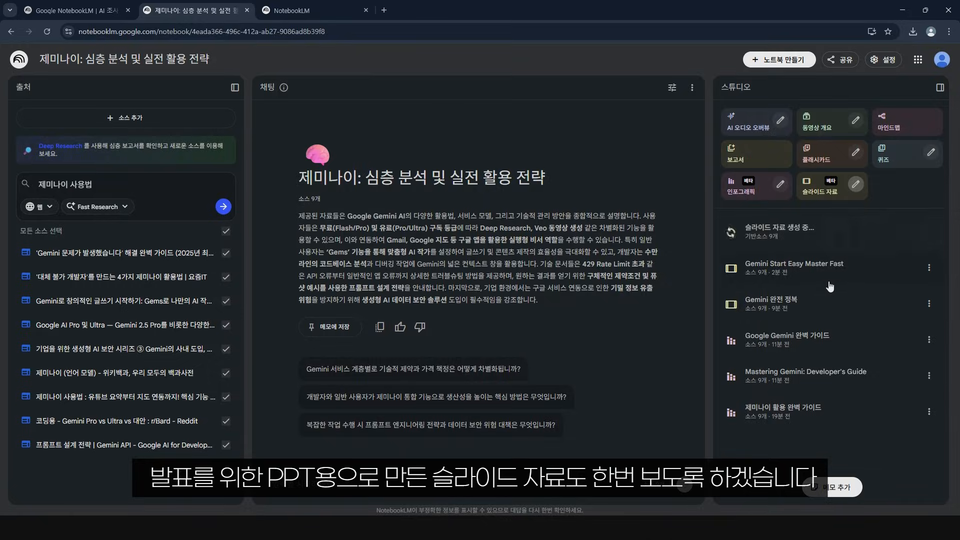
# Step: Open the slide deck Gemini Start Easy Master Fast, view its custom prompt and close the prompt again
pyautogui.click(810, 277)
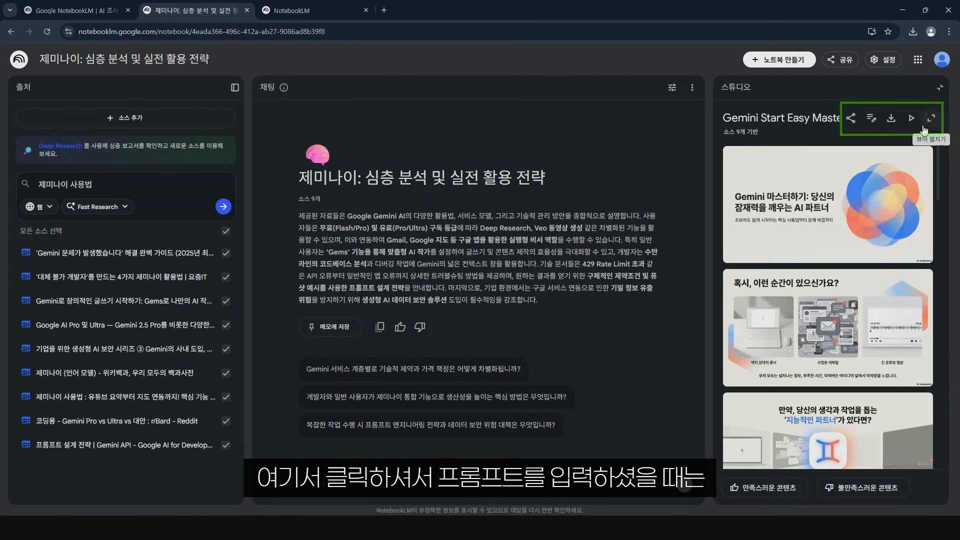
pyautogui.click(874, 119)
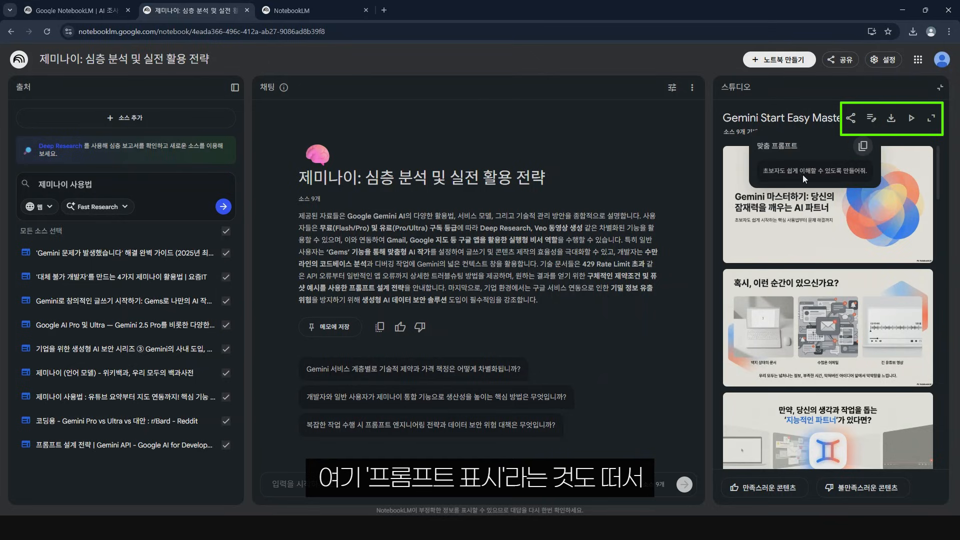
pyautogui.click(899, 139)
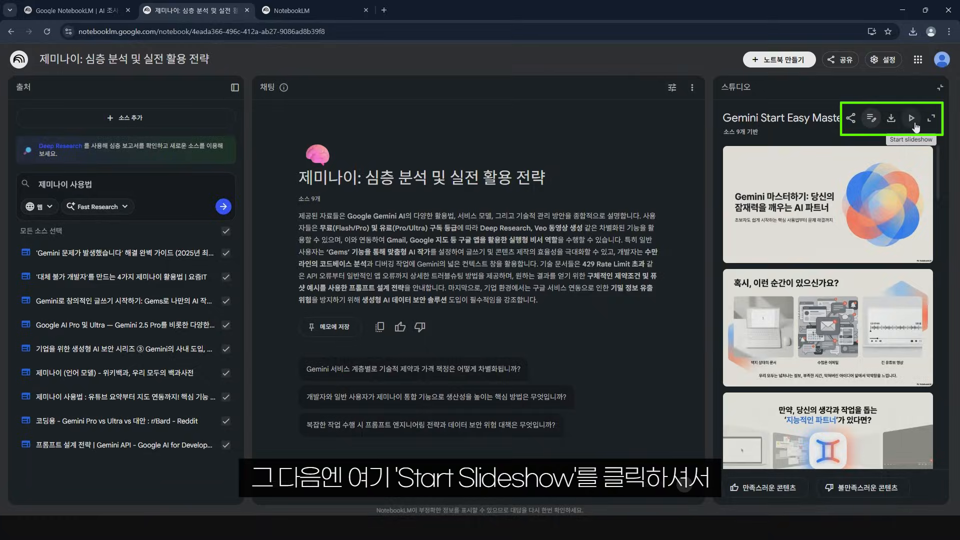
# Step: Play the deck's slideshow through its opening slides, and close the deck to return to the list of generated materials
pyautogui.click(915, 123)
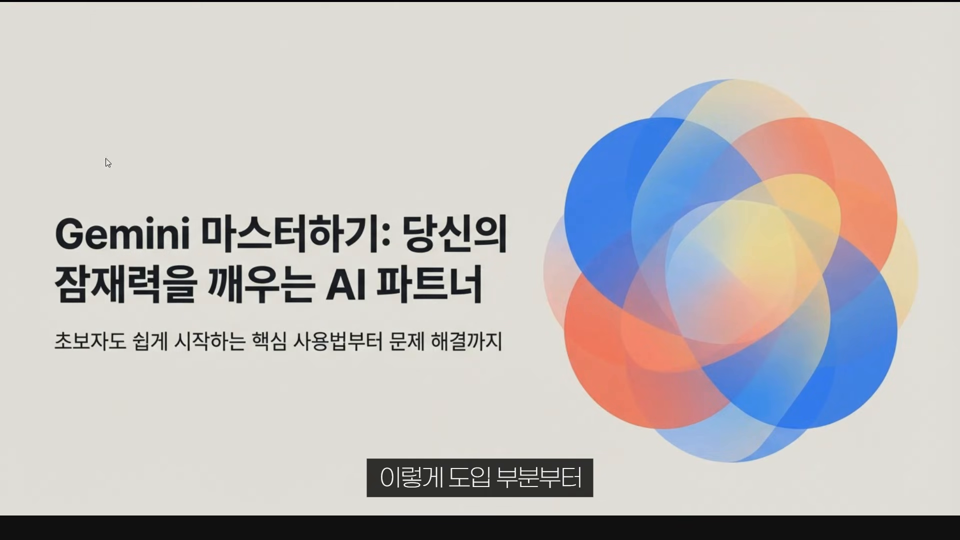
pyautogui.press('Right')
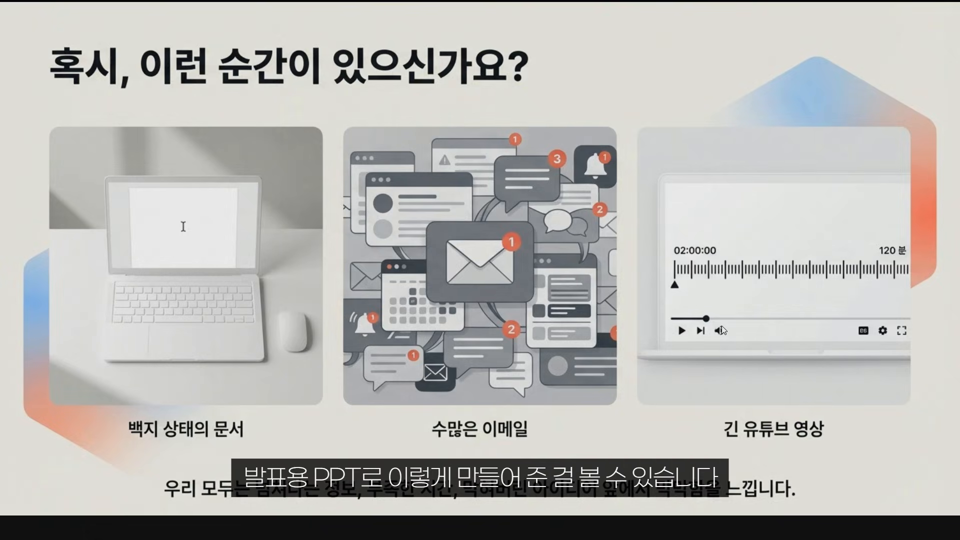
pyautogui.press('Left')
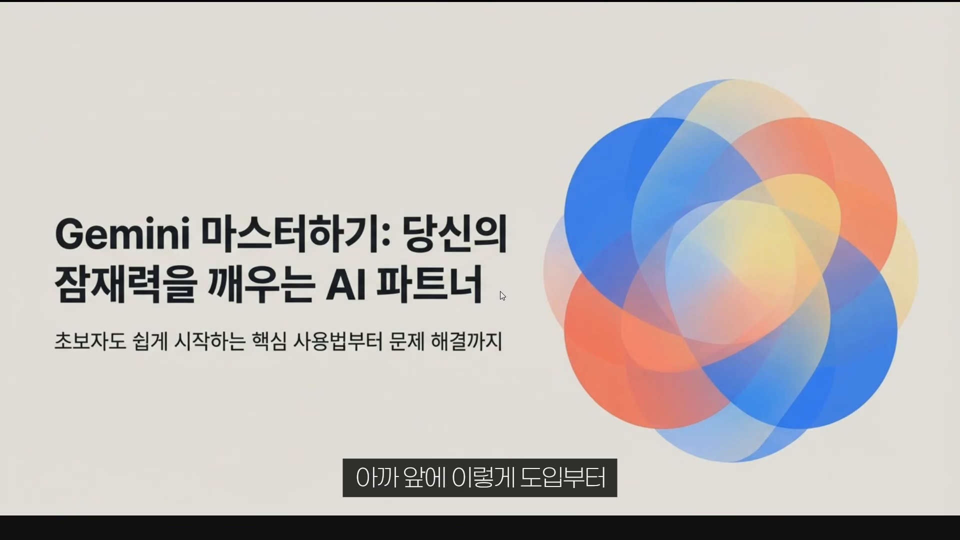
pyautogui.press('Right')
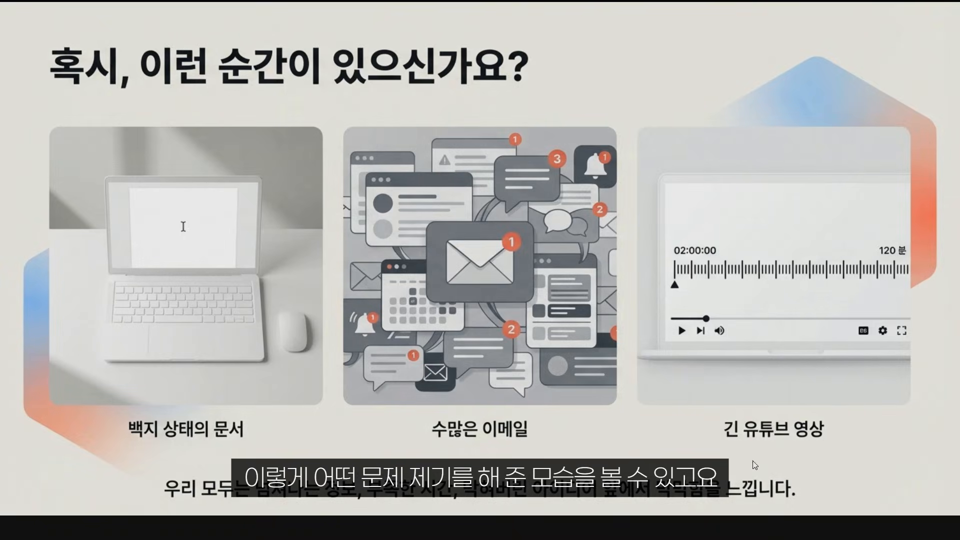
pyautogui.press('Right')
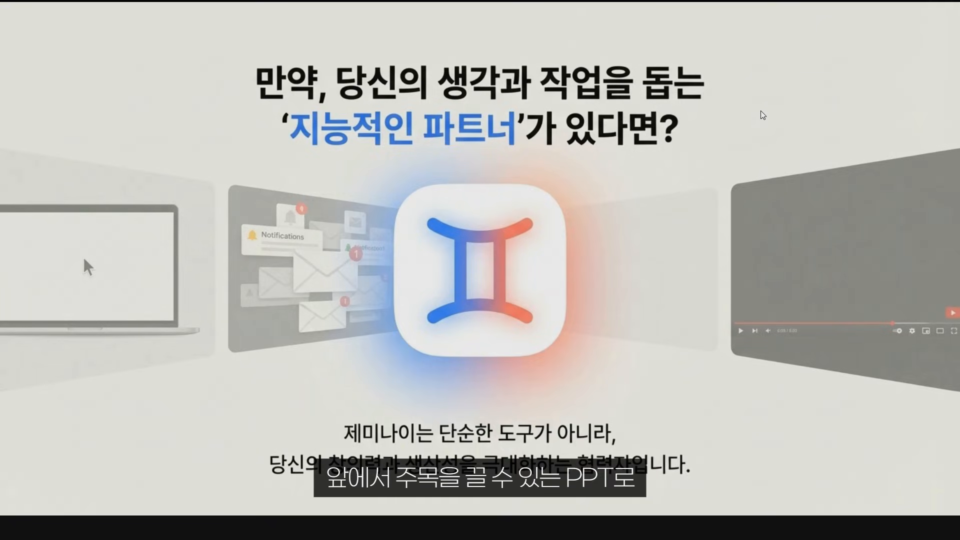
pyautogui.click(740, 130)
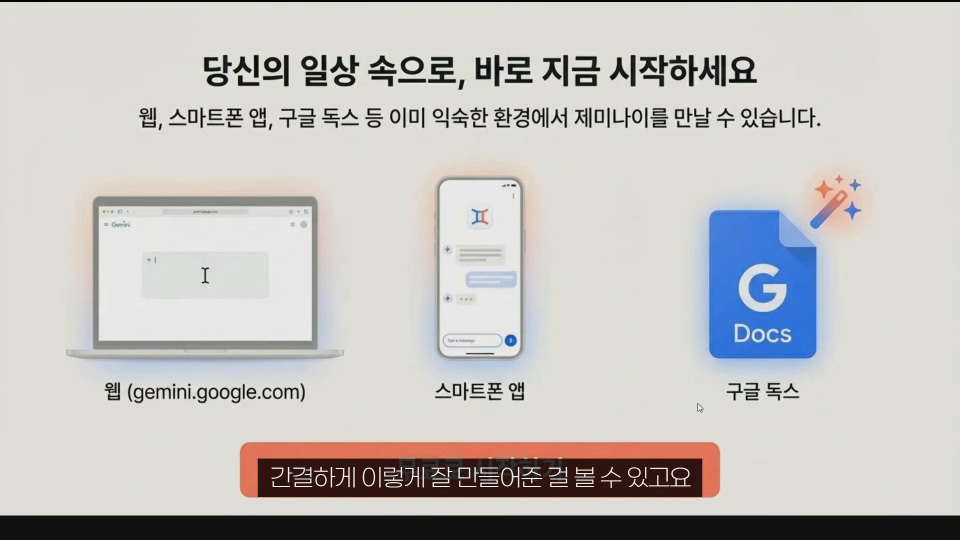
pyautogui.click(850, 323)
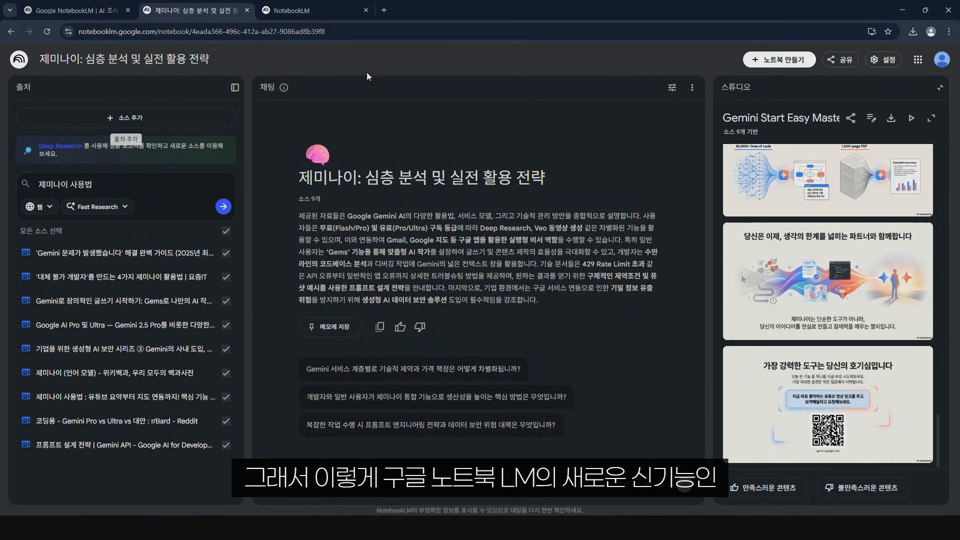
pyautogui.click(941, 88)
pyautogui.click(802, 192)
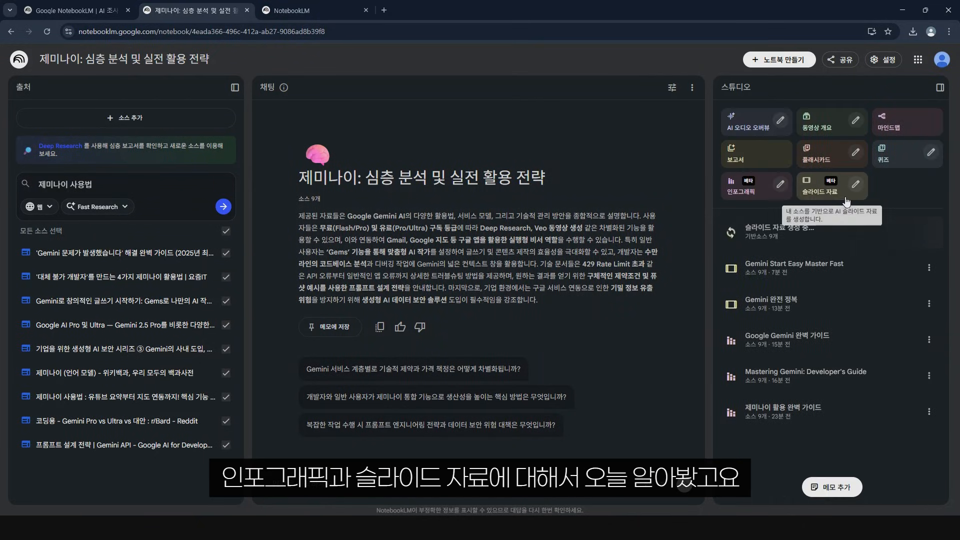